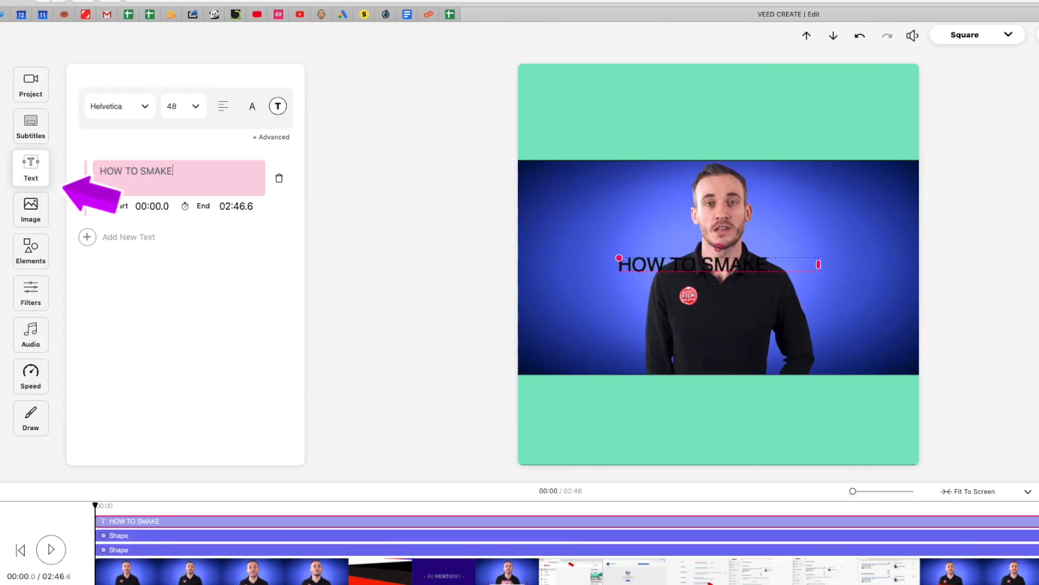
# Step: Complete the title as "HOW TO SMAKE SQUARE VIDEOS" and centre it in the green band above the video
pyautogui.write('SQUARE VIDEOS')
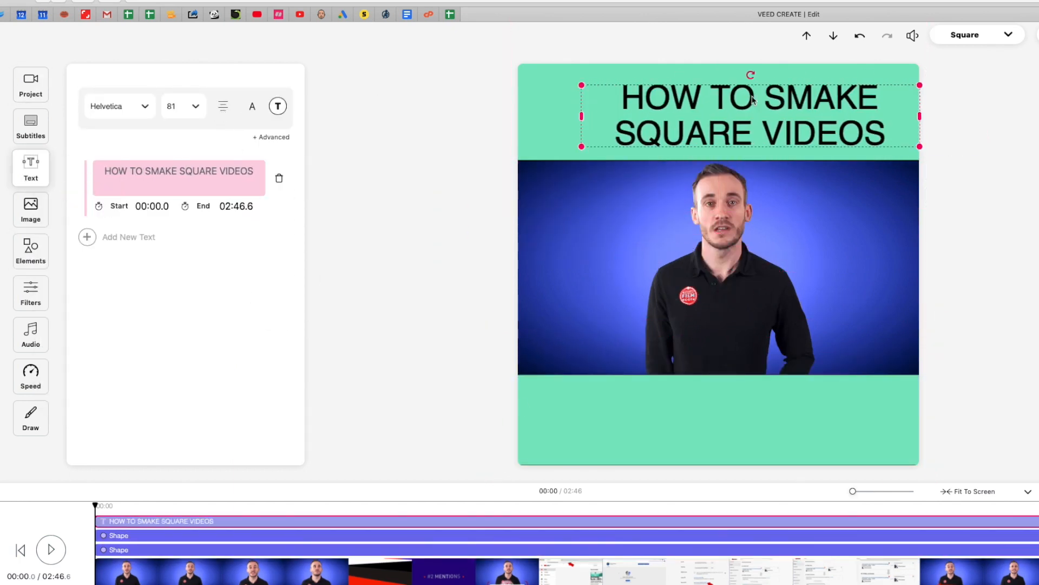
pyautogui.moveTo(752, 100); pyautogui.dragTo(728, 100)
# Step: Set the title's text colour to opaque white
pyautogui.click(278, 106)
pyautogui.click(250, 200)
pyautogui.click(275, 226)
pyautogui.click(249, 202)
pyautogui.click(300, 147)
pyautogui.scroll(-3, 269, 239)
pyautogui.click(237, 147)
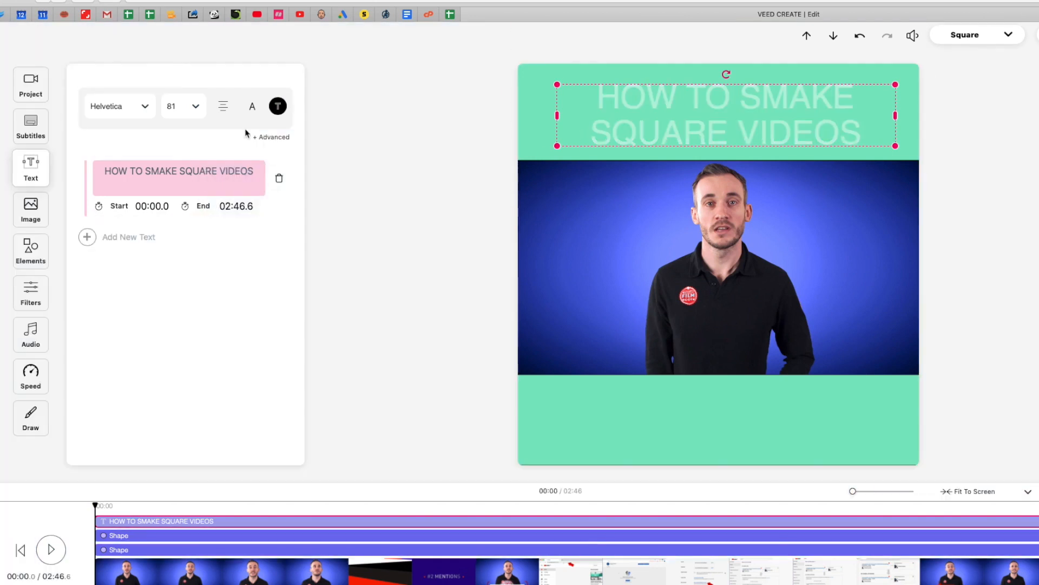
pyautogui.click(274, 111)
# Step: Change the title's font to Arimo and make it bold
pyautogui.click(119, 106)
pyautogui.scroll(-10, 135, 241)
pyautogui.click(133, 277)
pyautogui.scroll(-1, 128, 204)
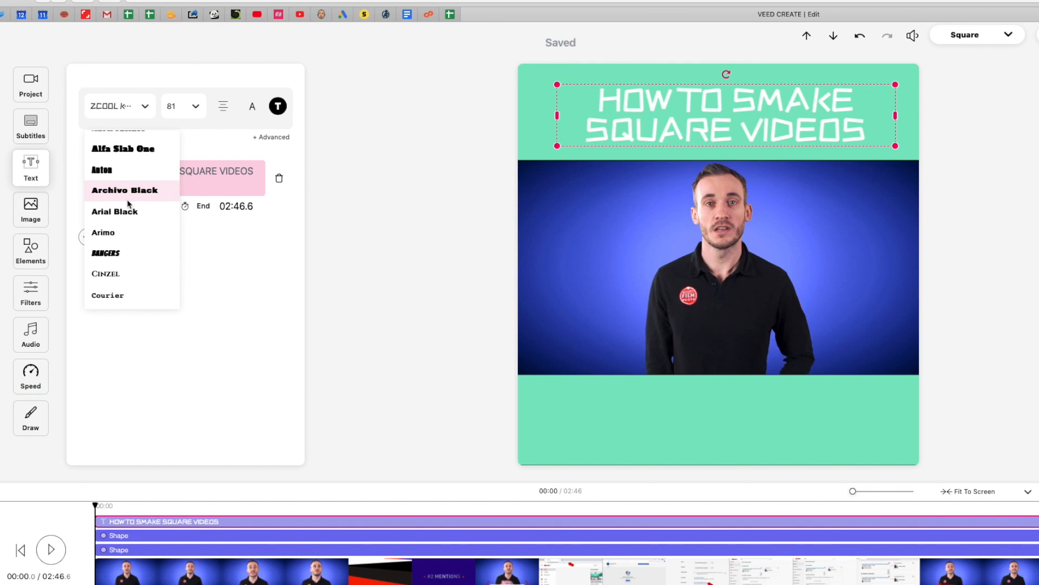
pyautogui.click(128, 233)
pyautogui.click(130, 113)
pyautogui.click(231, 118)
pyautogui.click(254, 110)
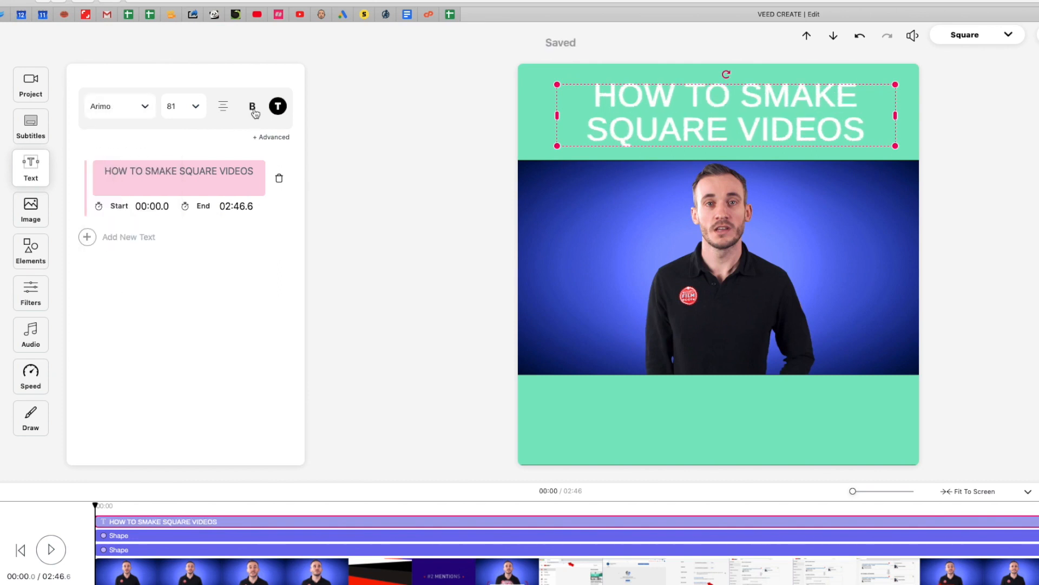
# Step: Reveal the title's advanced text options and set the letter spacing to 8
pyautogui.click(271, 137)
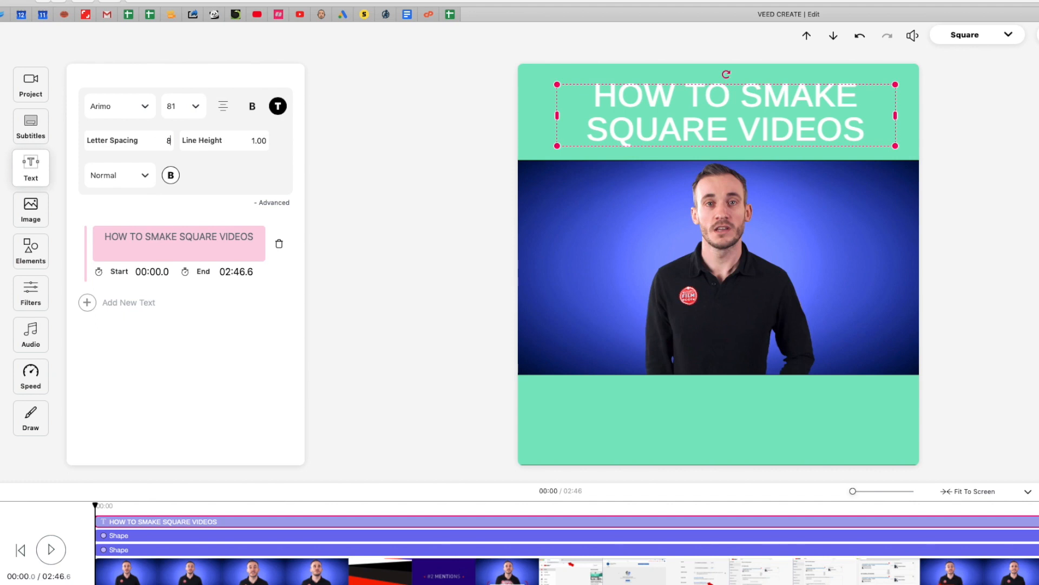
pyautogui.write('8')
pyautogui.click(132, 180)
pyautogui.click(167, 174)
pyautogui.click(169, 176)
pyautogui.click(170, 176)
pyautogui.click(169, 176)
pyautogui.click(170, 176)
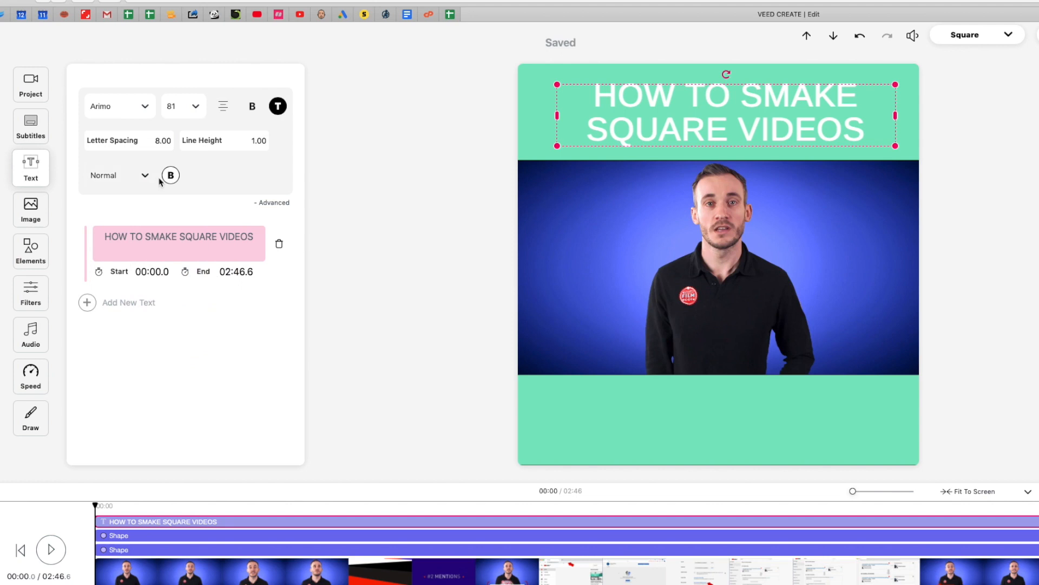
# Step: Try the Block, Outline and Outlined text styles on the title and return it to Normal
pyautogui.click(146, 182)
pyautogui.click(135, 233)
pyautogui.click(146, 181)
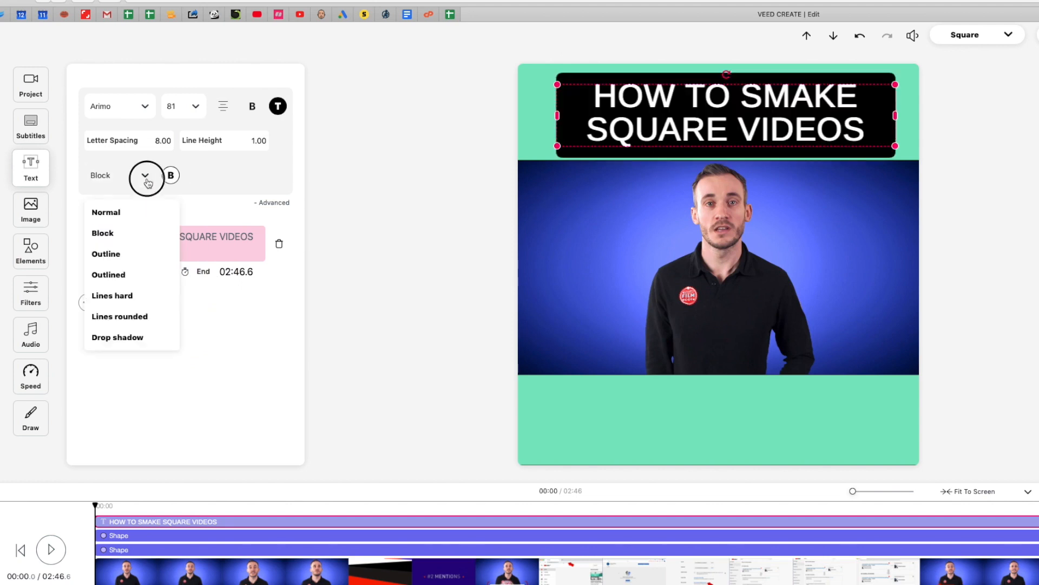
pyautogui.click(136, 255)
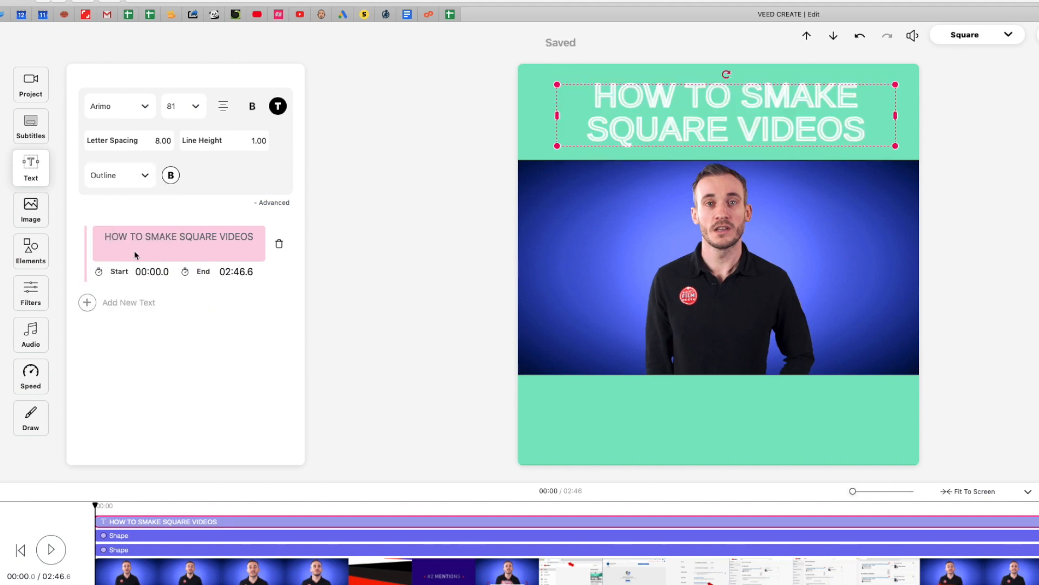
pyautogui.click(132, 179)
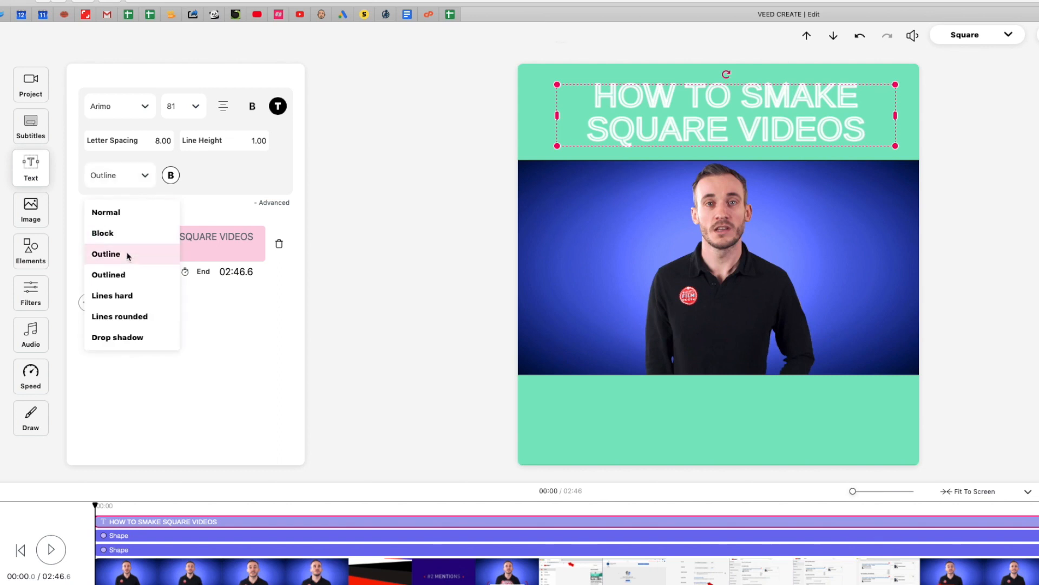
pyautogui.click(129, 274)
pyautogui.click(135, 182)
pyautogui.click(126, 210)
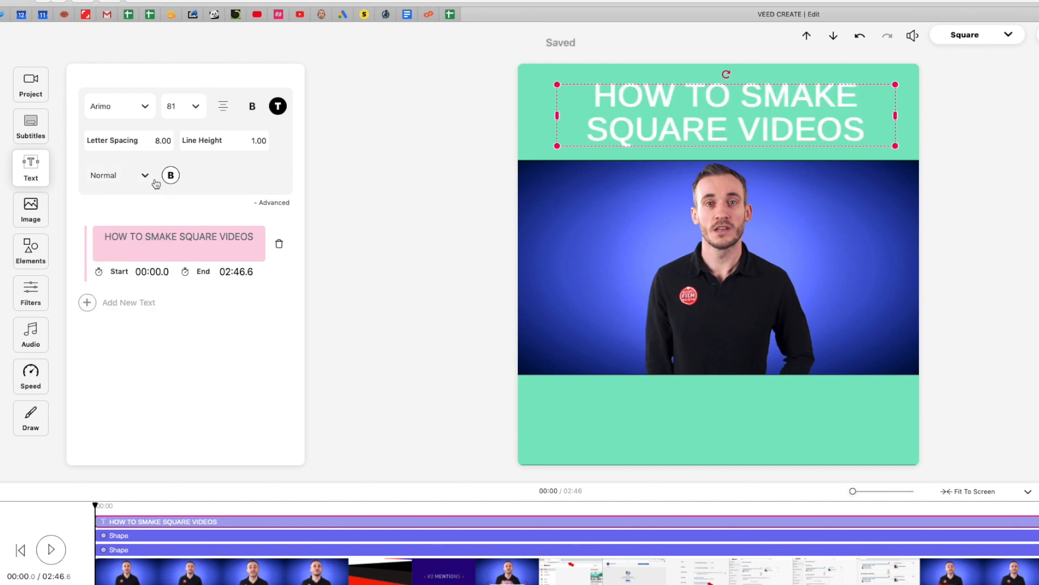
# Step: Try #5269DA as the title's background colour, switch it to white, and open the font choices
pyautogui.click(170, 176)
pyautogui.click(196, 269)
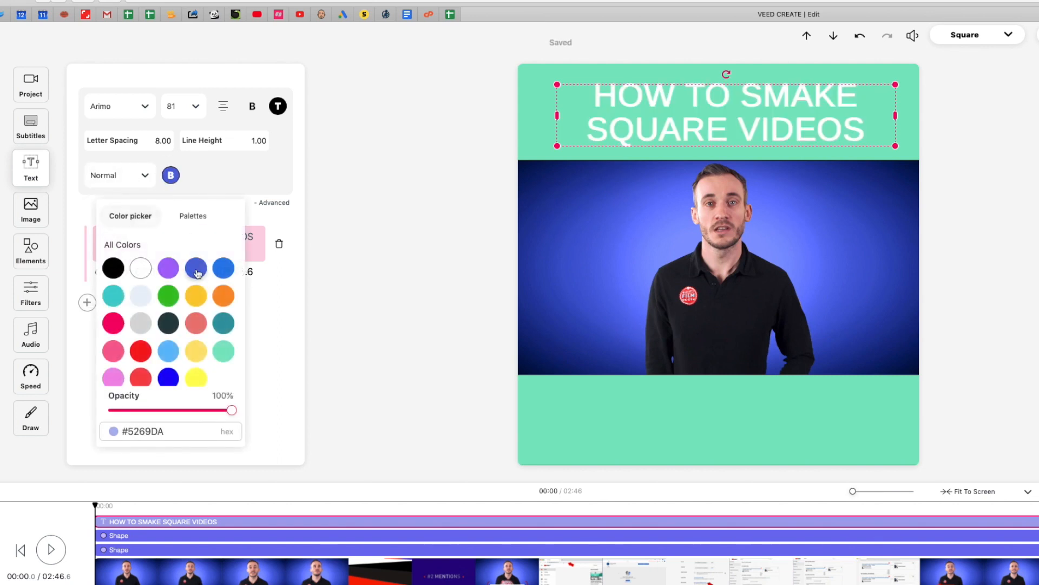
pyautogui.click(169, 184)
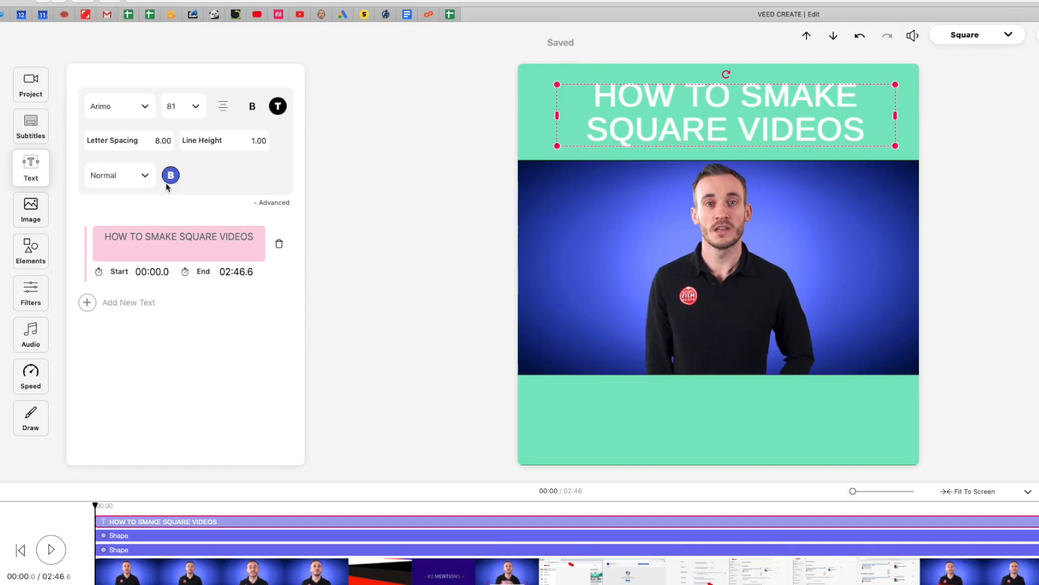
pyautogui.click(170, 175)
pyautogui.click(140, 267)
pyautogui.click(208, 189)
pyautogui.click(124, 107)
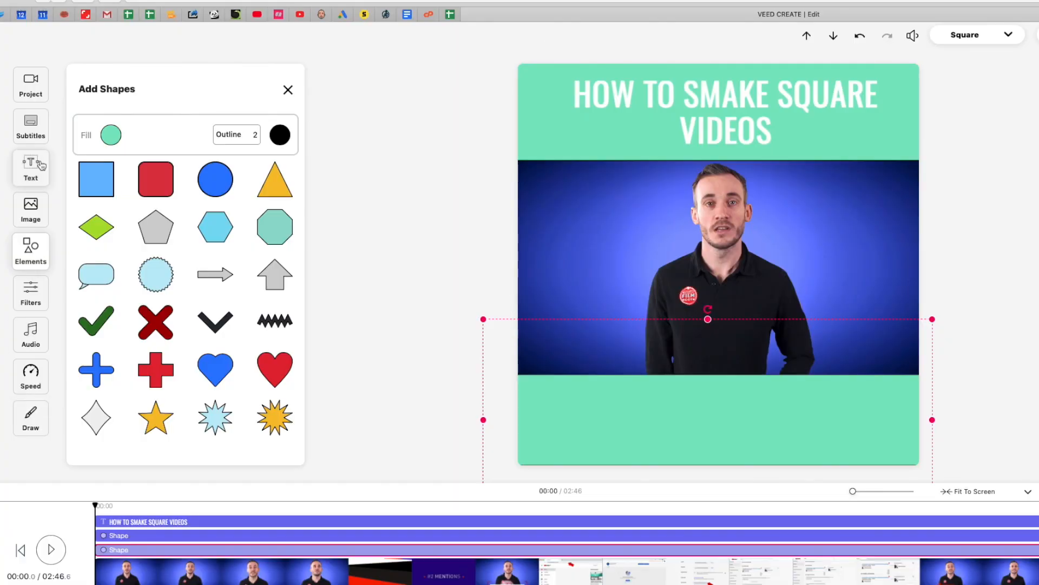
pyautogui.click(30, 124)
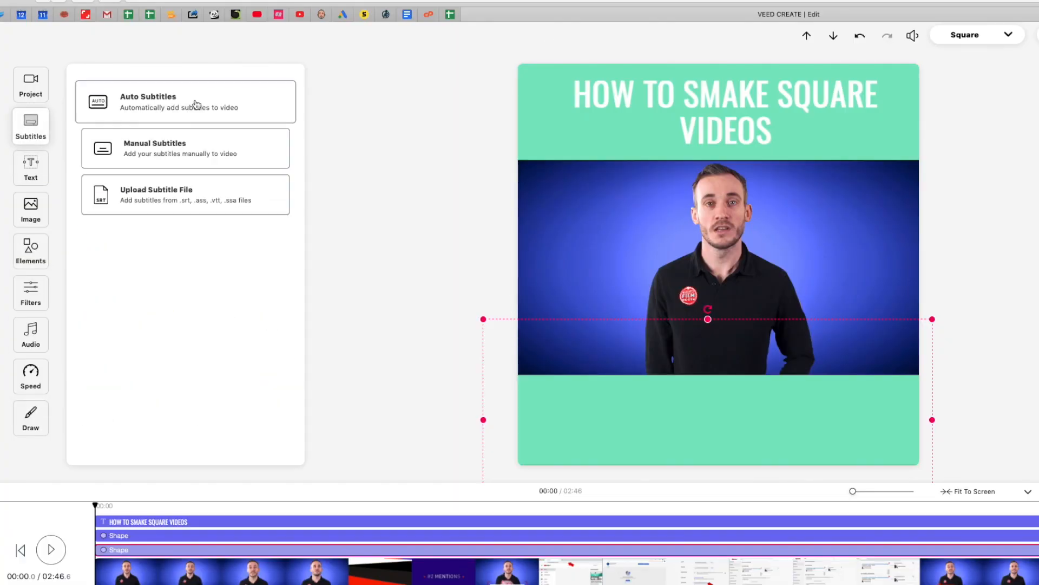
pyautogui.click(181, 202)
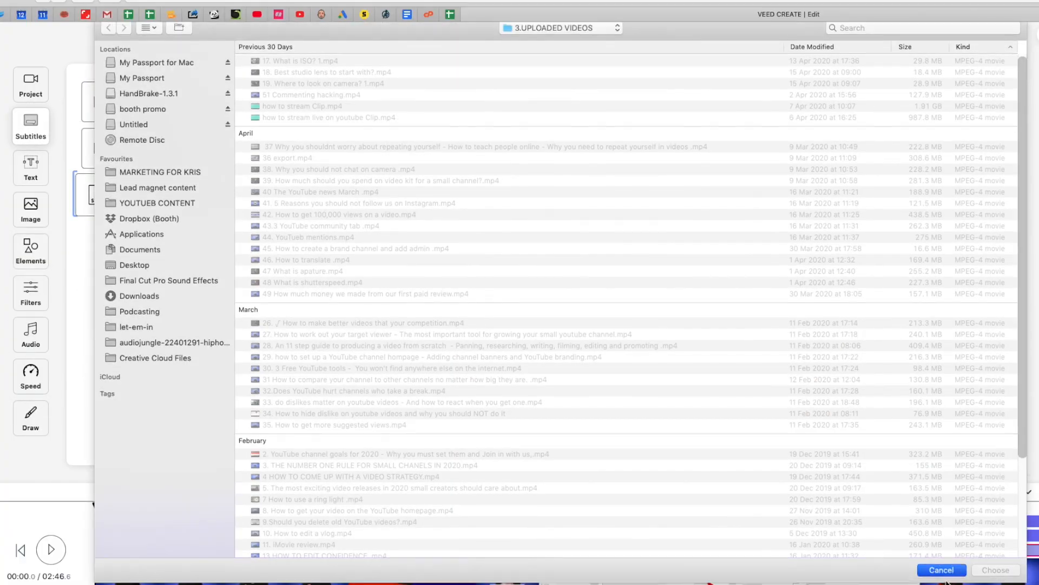
pyautogui.press('Escape')
# Step: Try adding a manual subtitle that reads "HAHAHA NO WAY!!!"
pyautogui.click(180, 142)
pyautogui.click(254, 181)
pyautogui.write('HAHAHA NO WAY`!!!')
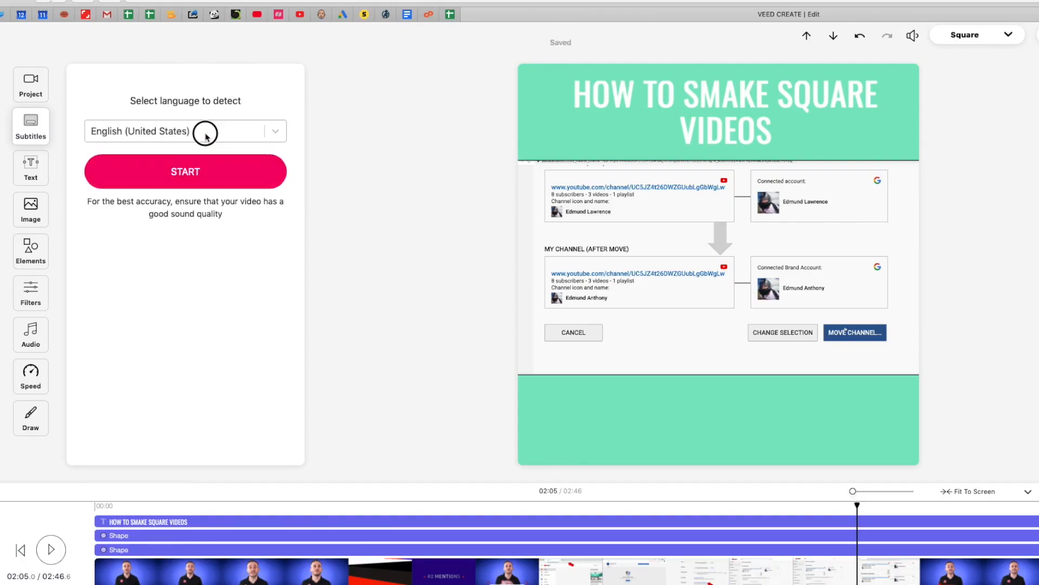
# Step: Generate automatic subtitles for the video with English as the language to detect, and play them back
pyautogui.click(206, 137)
pyautogui.write('ENGLISH')
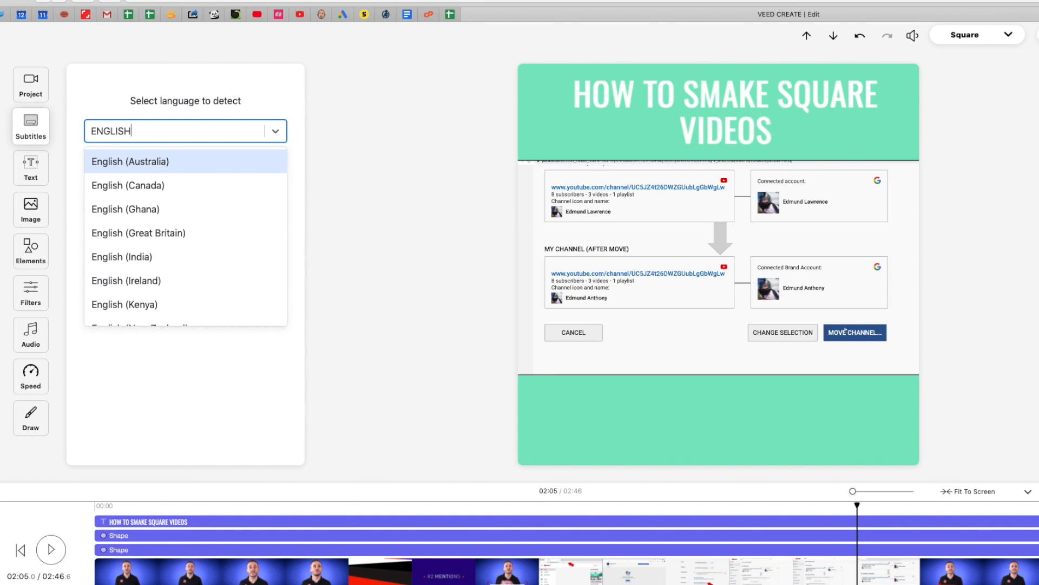
pyautogui.scroll(-5, 199, 287)
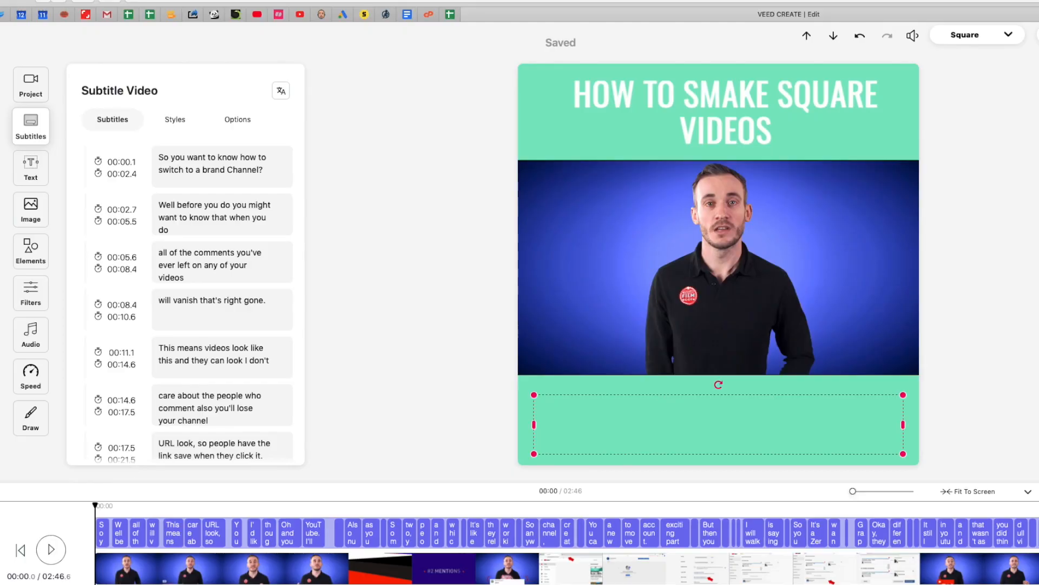
pyautogui.click(48, 558)
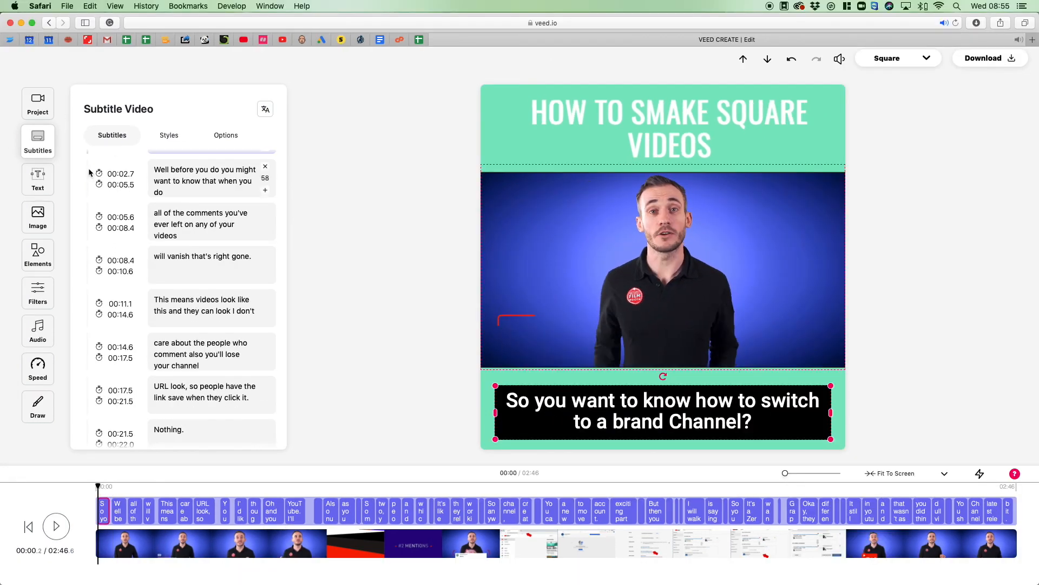
# Step: Browse the subtitle style presets and apply the Basic subtitle style
pyautogui.click(174, 121)
pyautogui.click(221, 314)
pyautogui.scroll(-1, 166, 412)
pyautogui.scroll(1, 163, 406)
pyautogui.click(140, 230)
# Step: Toggle the subtitles' bold weight and set their text colour to black (#000000)
pyautogui.click(239, 171)
pyautogui.click(240, 173)
pyautogui.click(240, 172)
pyautogui.click(262, 168)
pyautogui.click(231, 254)
pyautogui.click(209, 253)
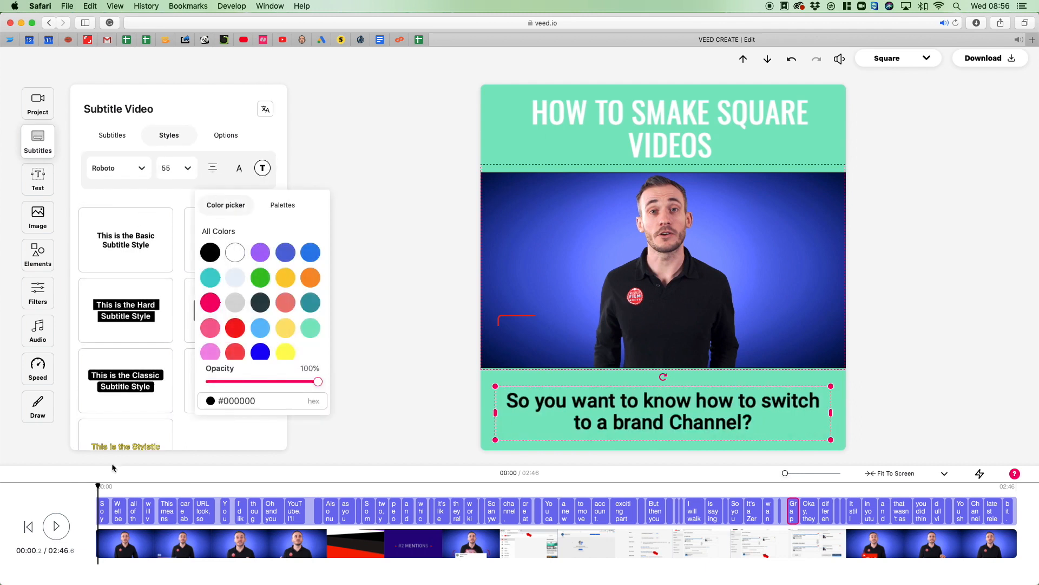
# Step: Correct "Channel" to lowercase "channel" in the first subtitle
pyautogui.click(56, 527)
pyautogui.click(56, 527)
pyautogui.click(105, 510)
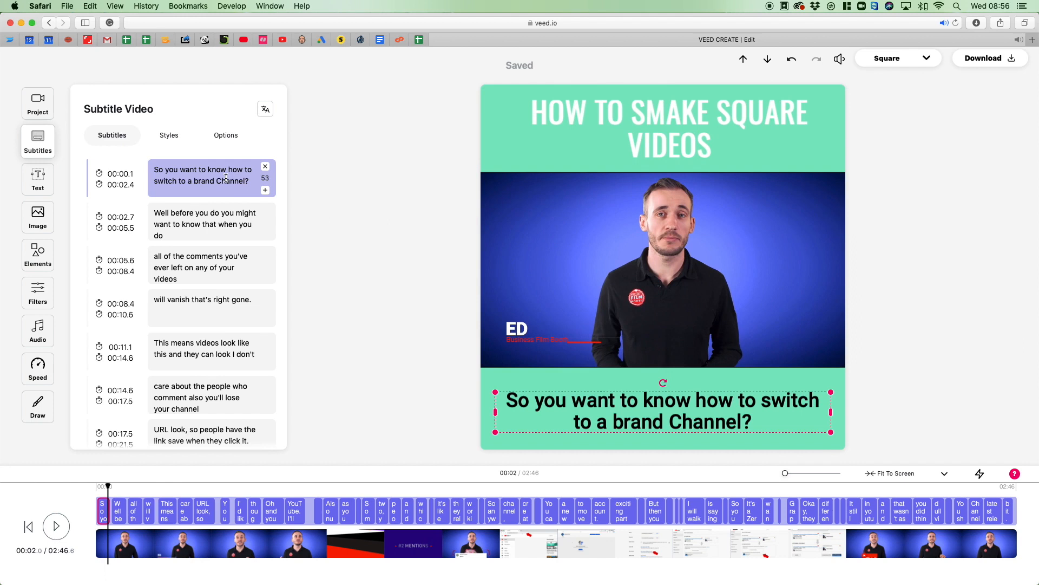
pyautogui.click(224, 179)
pyautogui.press('BackSpace')
pyautogui.write('c')
# Step: Play on to the "will vanish that's right gone." subtitle and add a comma after "vanish"
pyautogui.click(49, 534)
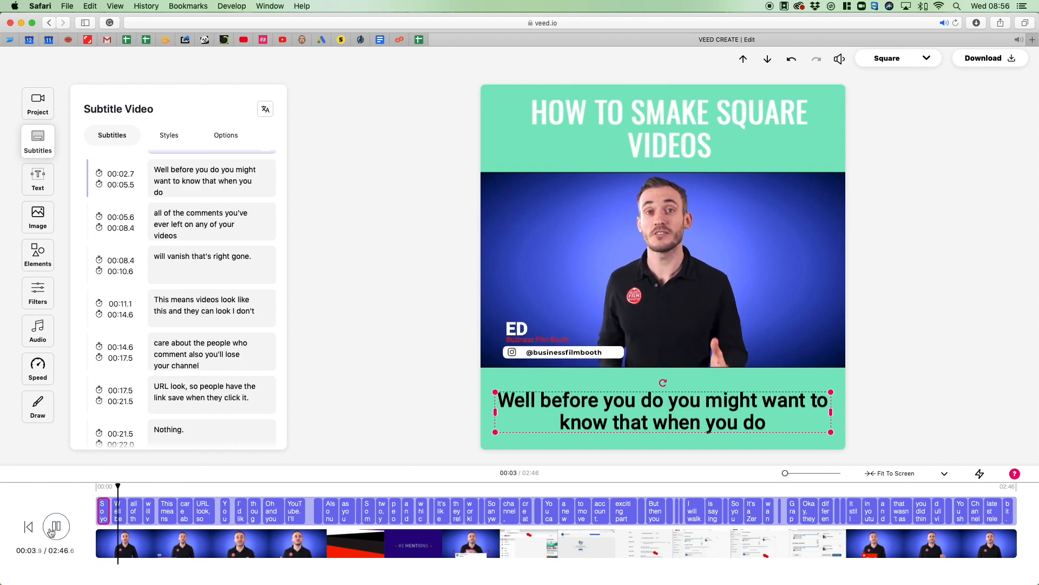
pyautogui.click(54, 532)
pyautogui.click(190, 170)
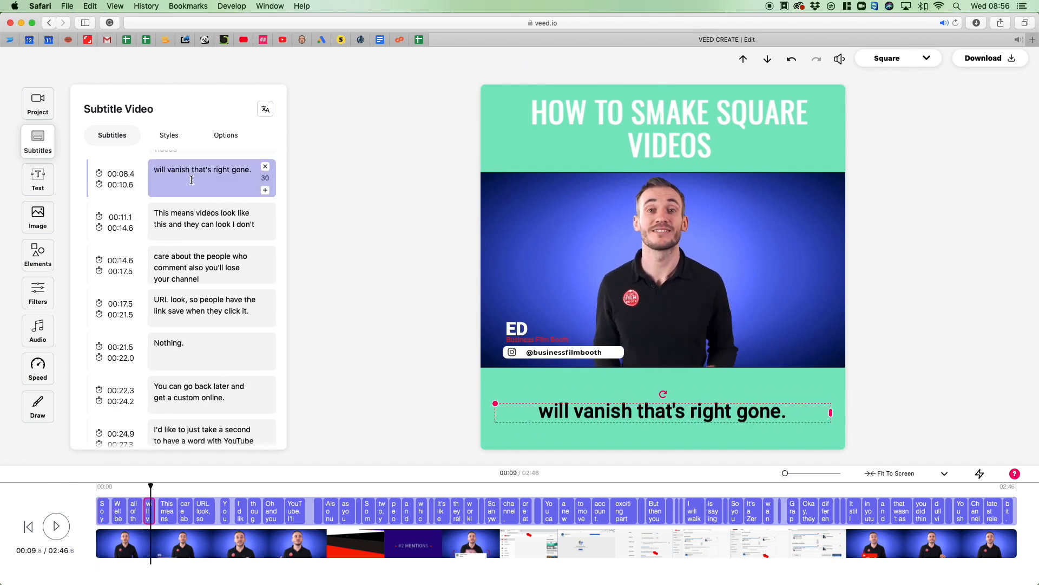
pyautogui.write(',')
# Step: Correct the subtitle starting at 00:11.1 to end with "make it look like you don't"
pyautogui.click(59, 529)
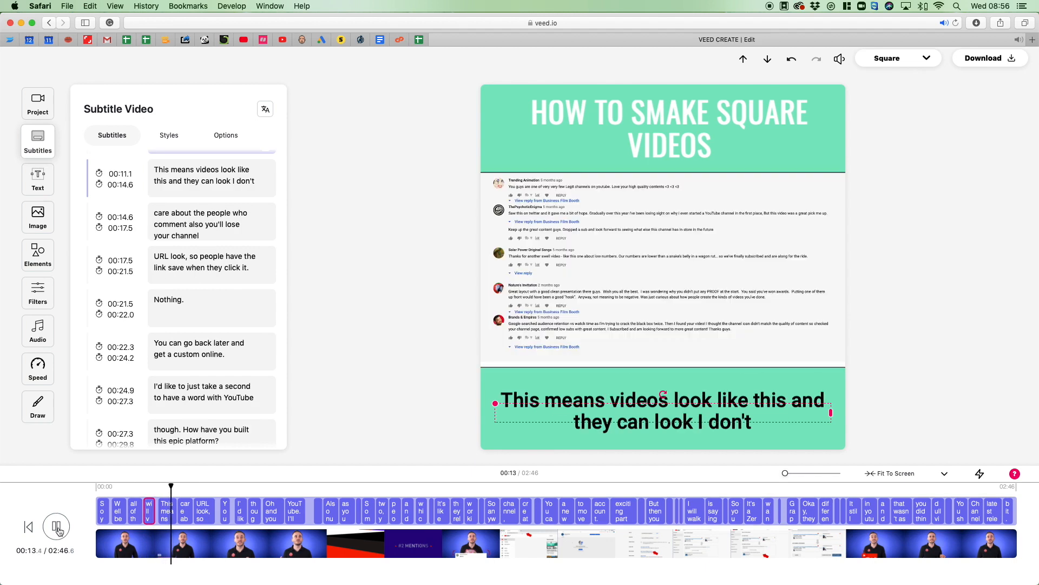
pyautogui.click(166, 483)
pyautogui.click(167, 511)
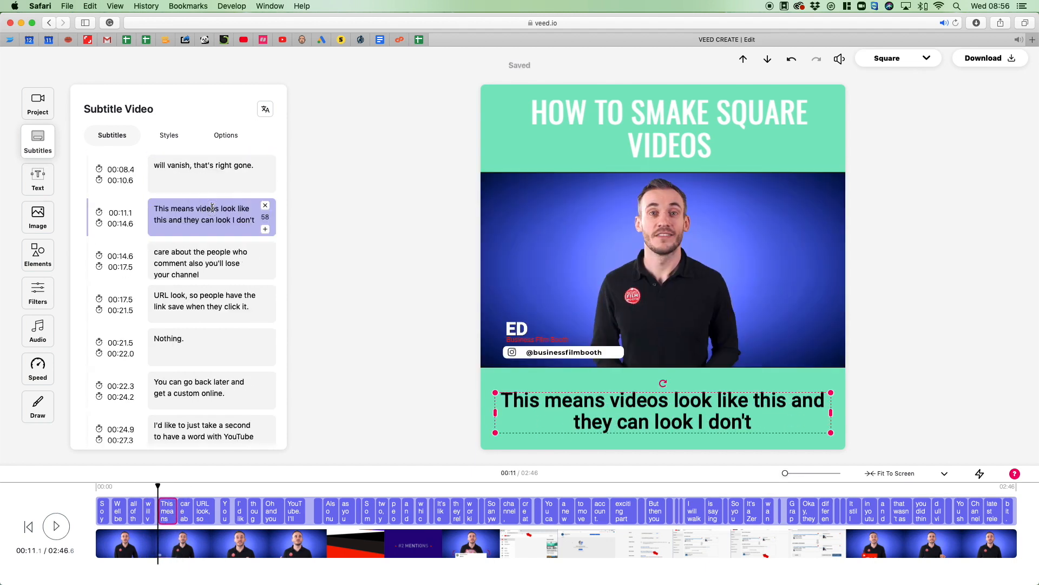
pyautogui.write('make it')
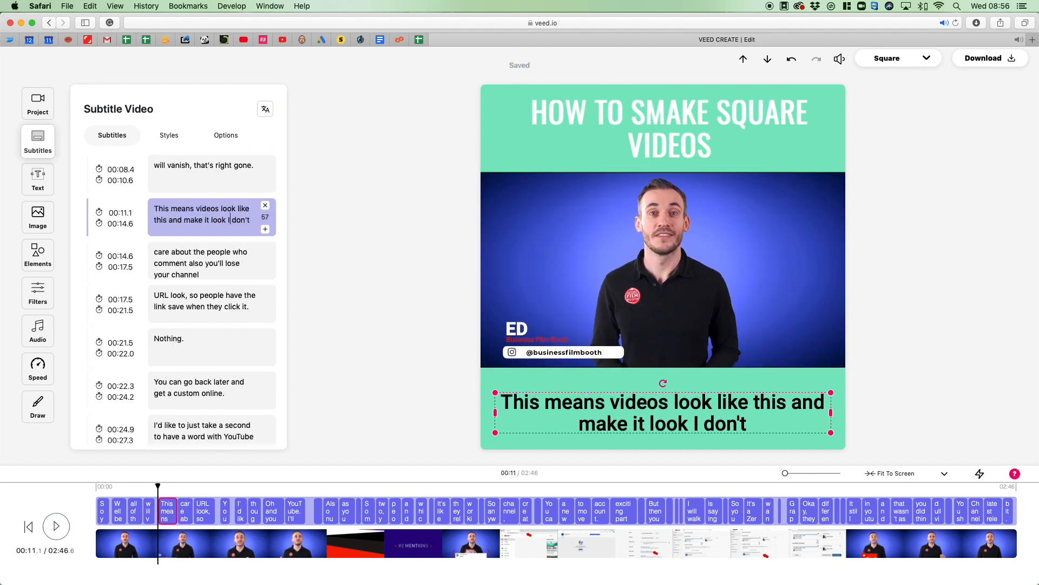
pyautogui.press('BackSpace')
pyautogui.write('like you')
# Step: Apply the Hard subtitle style to the subtitles and play the video to check it
pyautogui.click(63, 522)
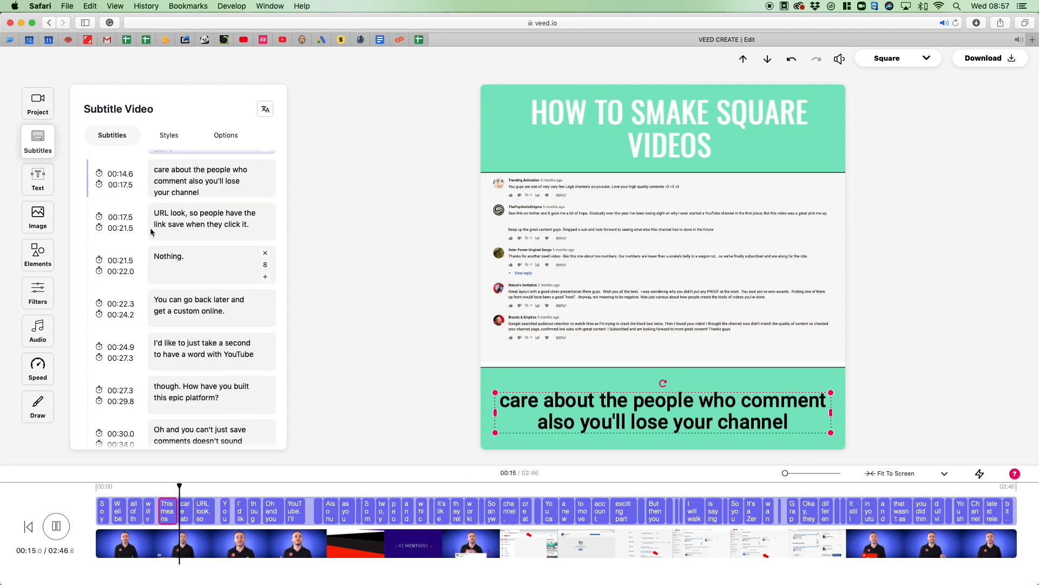
pyautogui.click(169, 134)
pyautogui.click(125, 311)
pyautogui.click(55, 529)
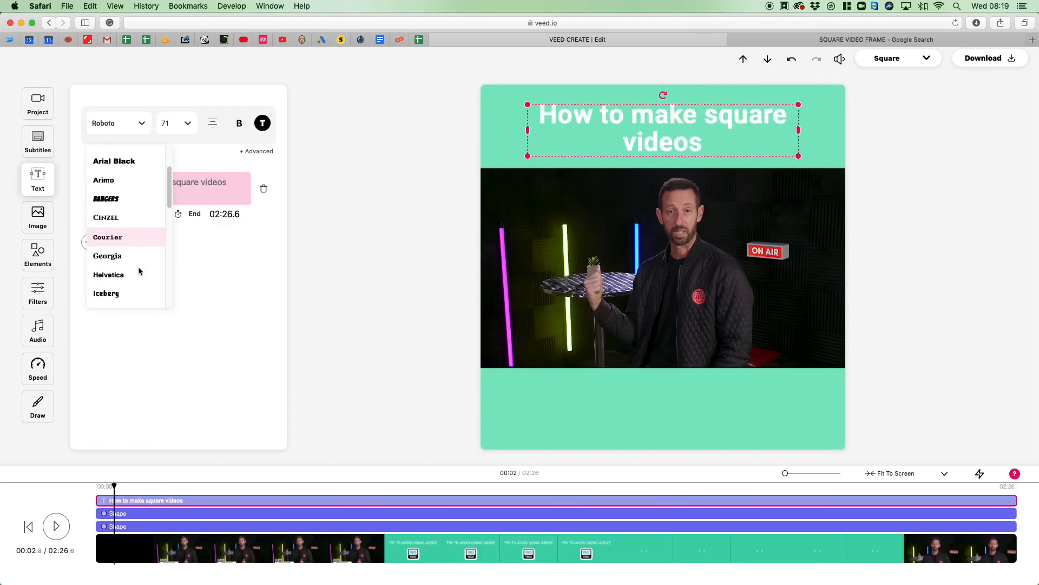
# Step: Set the font of the "How to make square videos" title to Helvetica
pyautogui.click(139, 271)
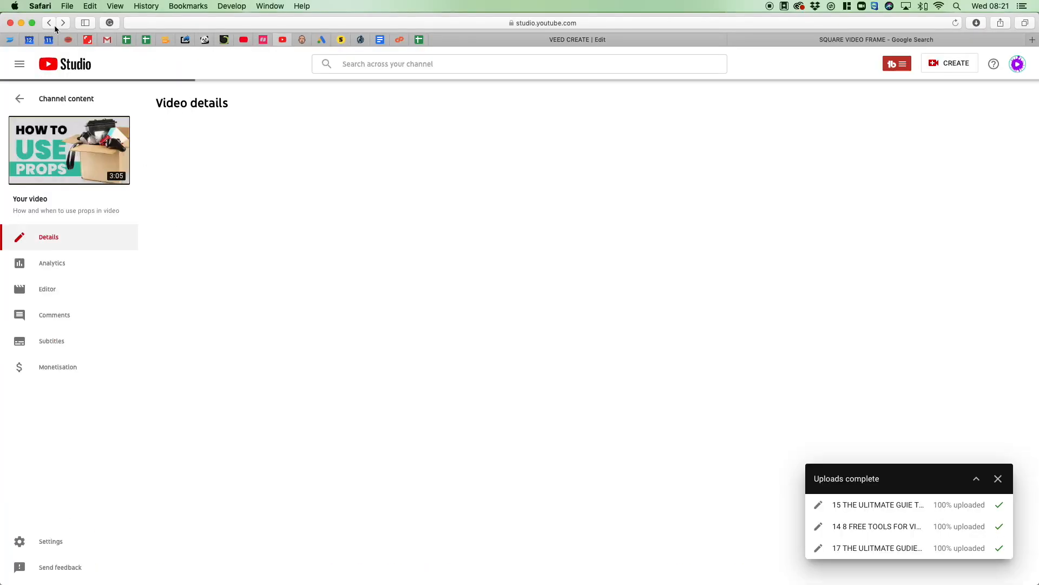
pyautogui.click(720, 24)
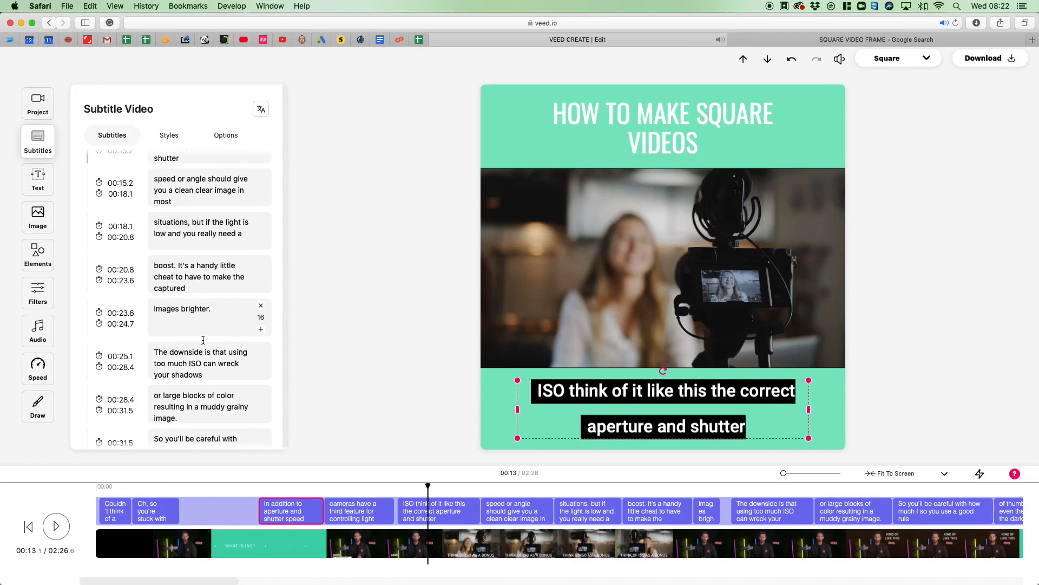
# Step: Correct the subtitle to read "ISO. Think of it like this, the correct aperture and shutter"
pyautogui.click(205, 179)
pyautogui.click(56, 527)
pyautogui.click(206, 181)
pyautogui.write('SO')
pyautogui.click(56, 527)
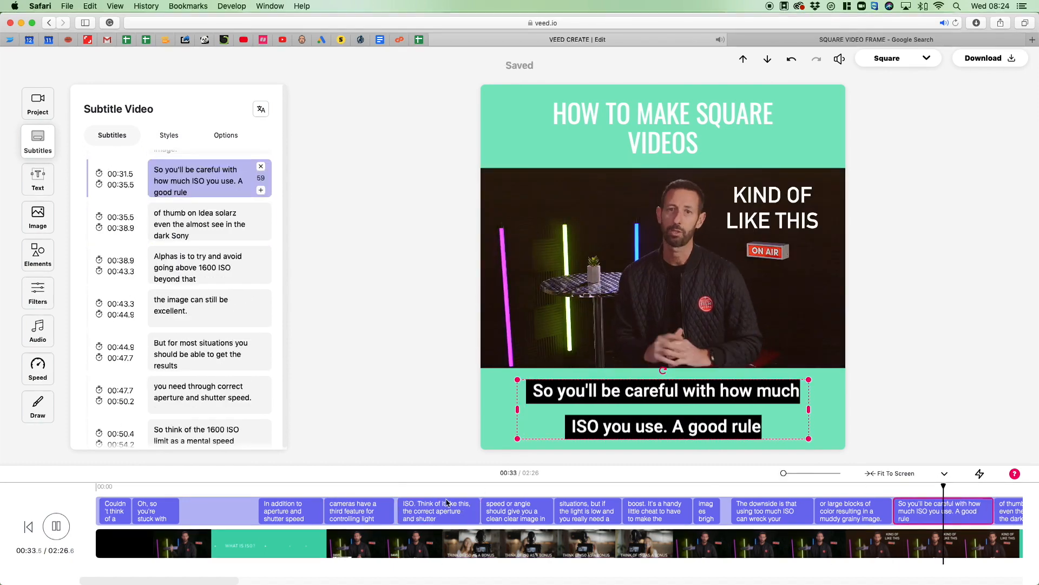
# Step: Correct the "of thumb on Idea solarz" subtitle wording by adding "MOST" and a comma
pyautogui.click(237, 213)
pyautogui.write('MOST')
pyautogui.click(231, 181)
pyautogui.write(',')
pyautogui.click(56, 526)
# Step: Insert a full stop in the current subtitle's first line
pyautogui.click(158, 168)
pyautogui.write('.')
pyautogui.click(159, 177)
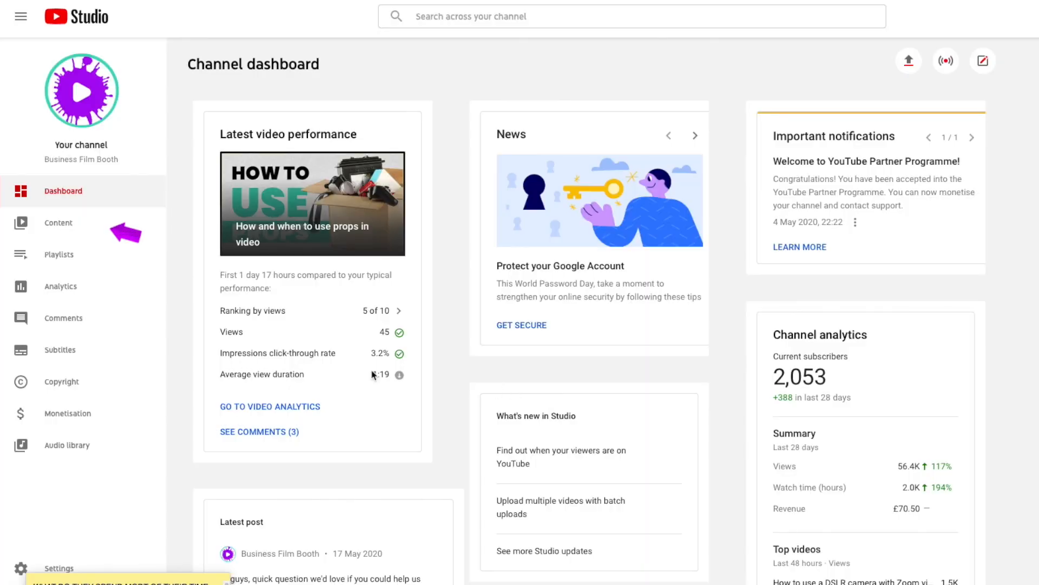
# Step: Switch to YouTube Studio and open the subtitles page of the video "How and when to use props in video"
pyautogui.click(80, 226)
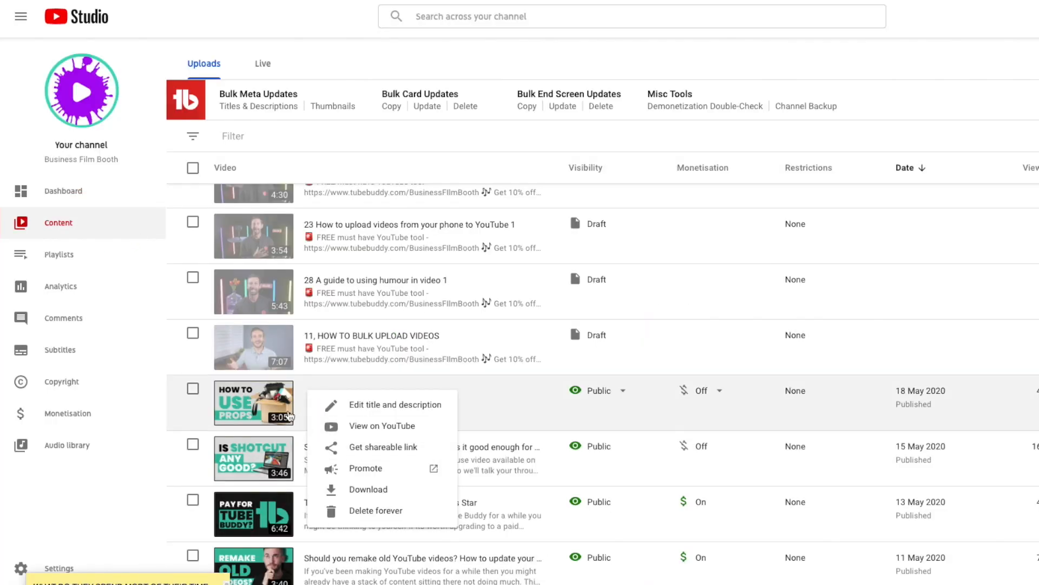
pyautogui.click(274, 388)
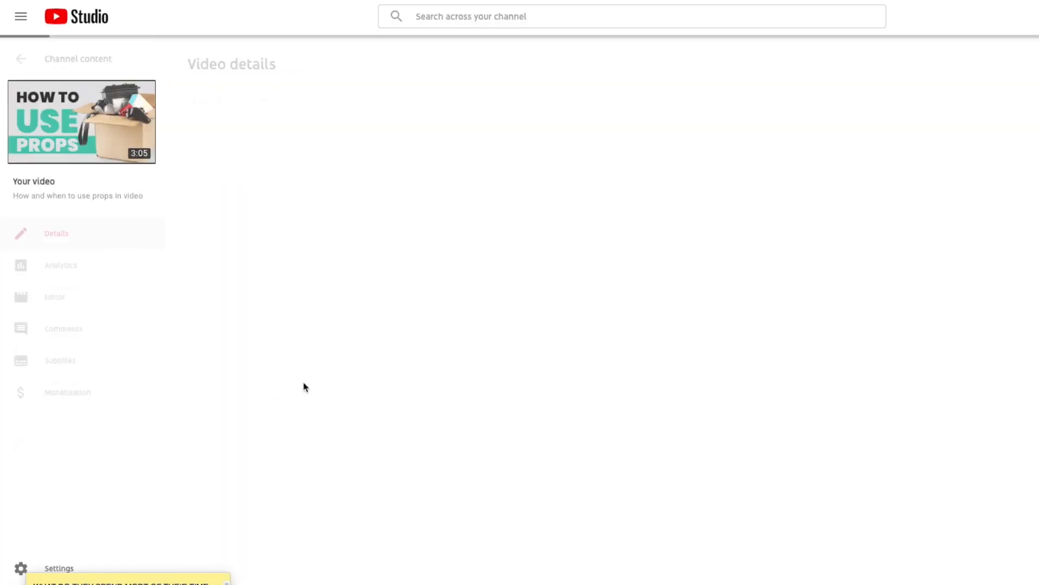
pyautogui.click(61, 322)
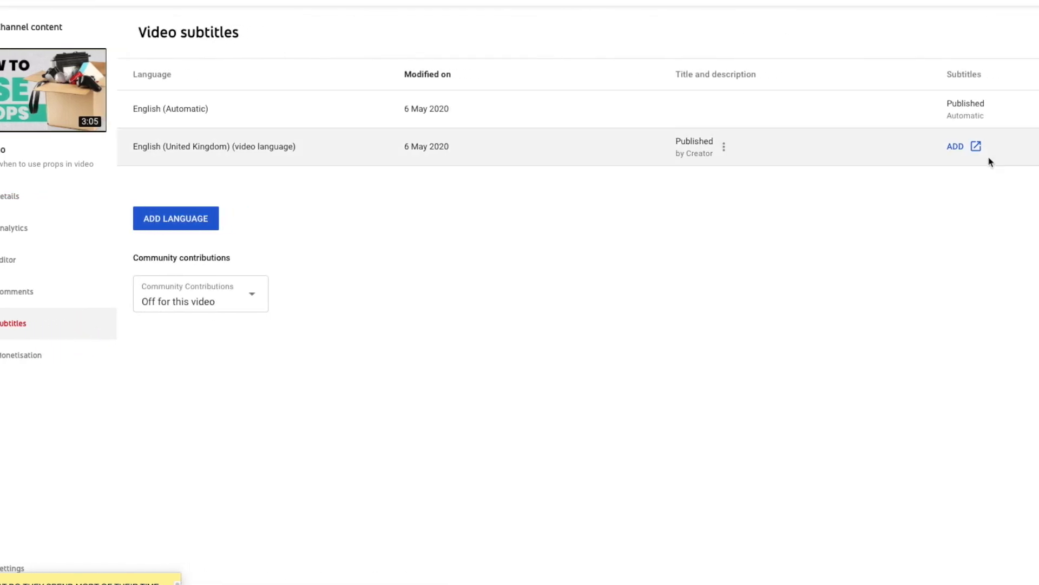
# Step: Download the published English (Automatic) subtitles of the video
pyautogui.click(991, 111)
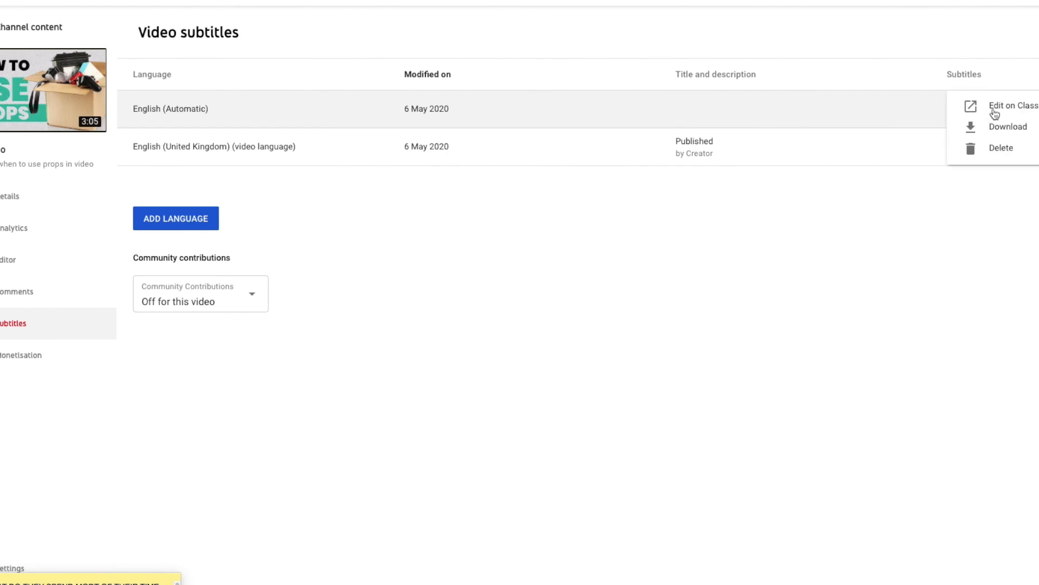
pyautogui.click(1010, 132)
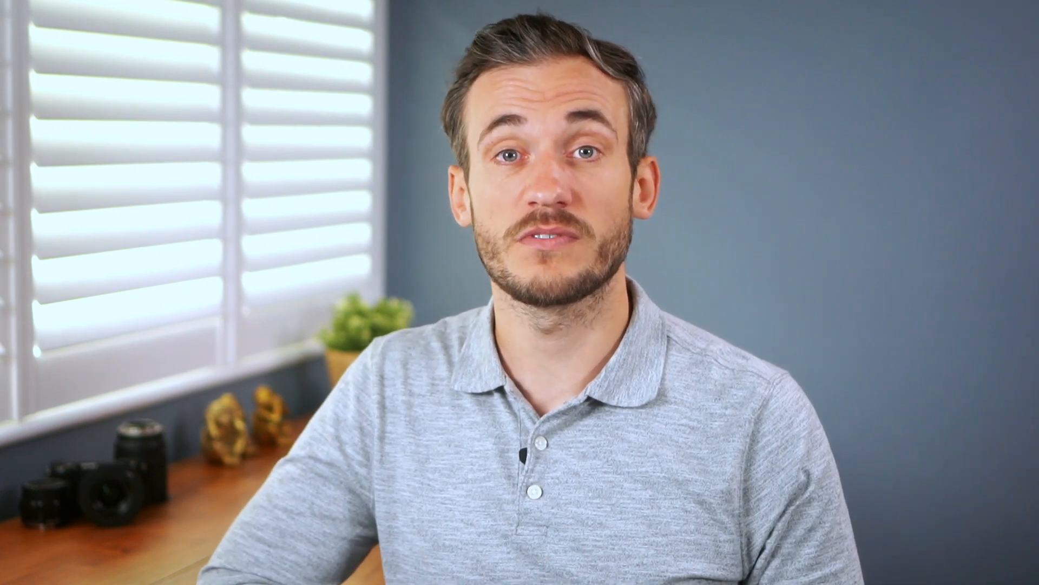
pyautogui.click(154, 204)
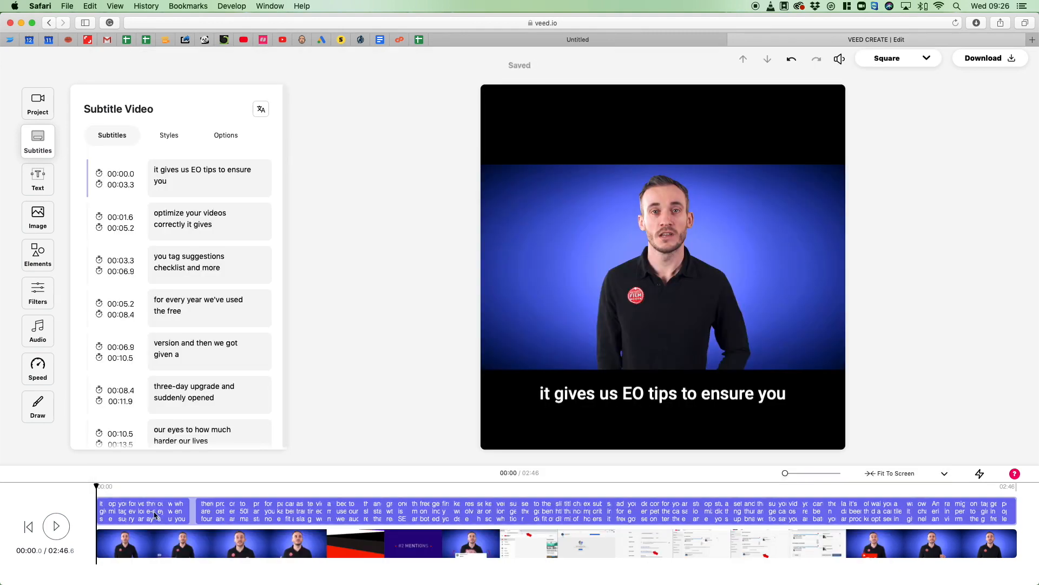
pyautogui.click(622, 426)
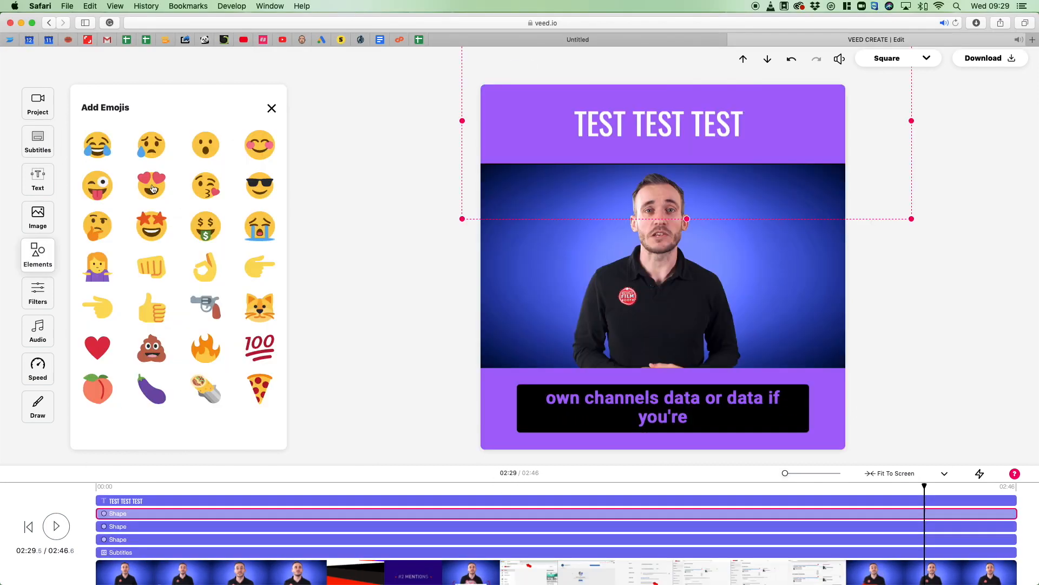
# Step: Add a heart-eyes emoji and a burrito emoji to the square video in VEED
pyautogui.click(152, 185)
pyautogui.click(213, 389)
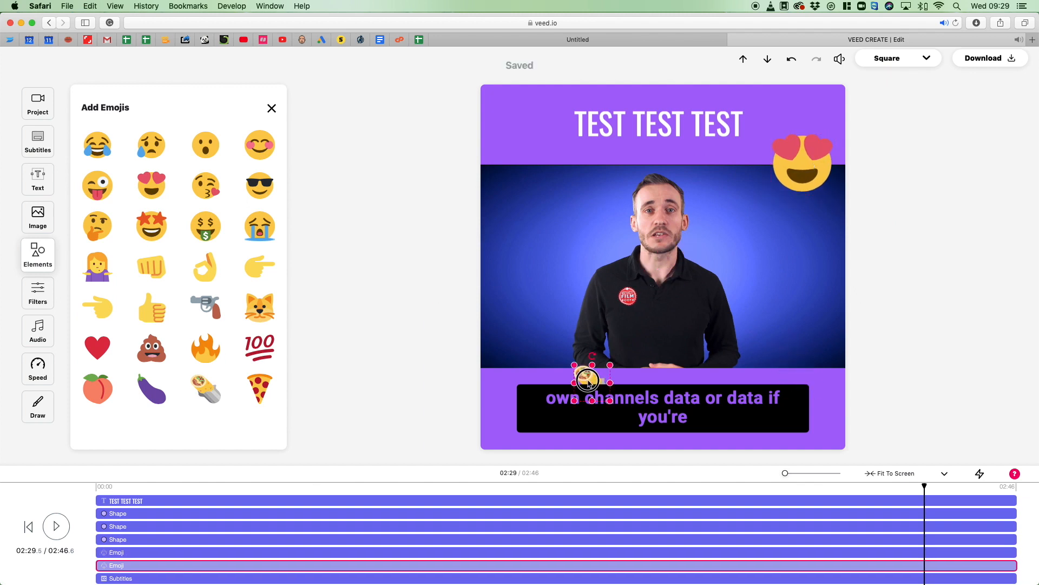
pyautogui.click(38, 255)
# Step: Show the effects available for the video, such as VHS and Glitch
pyautogui.click(170, 163)
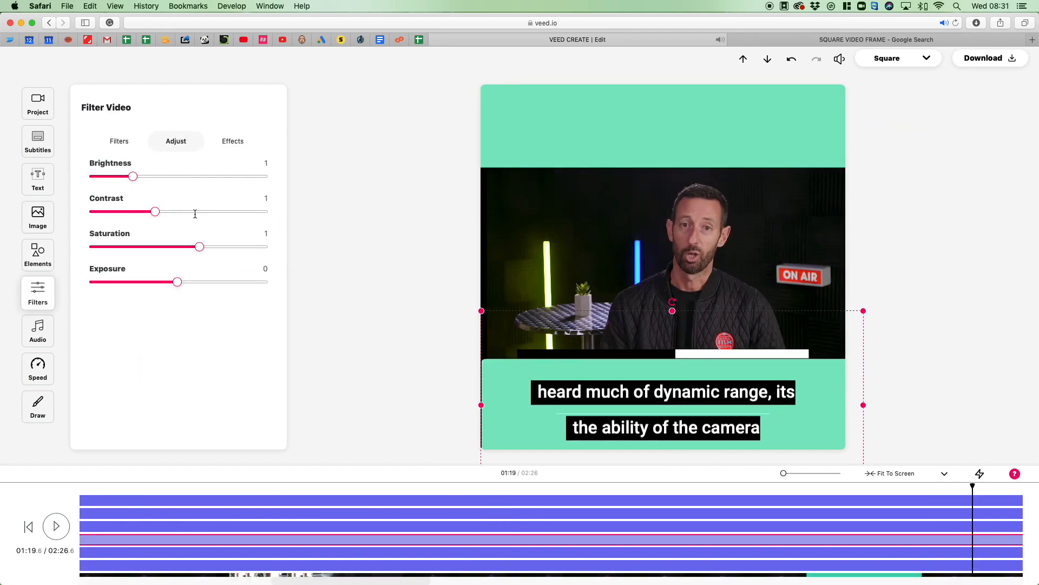
pyautogui.click(233, 140)
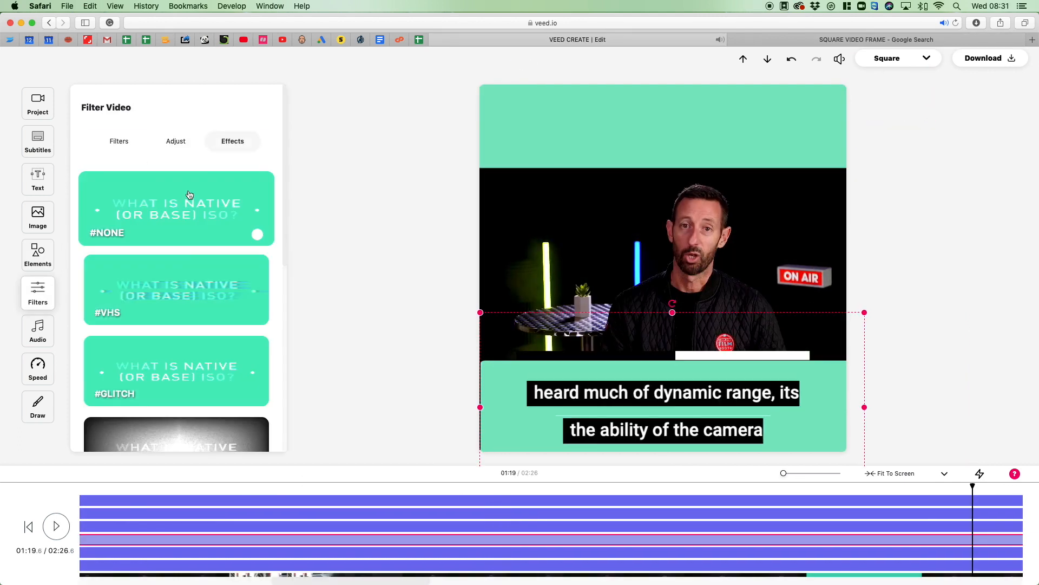